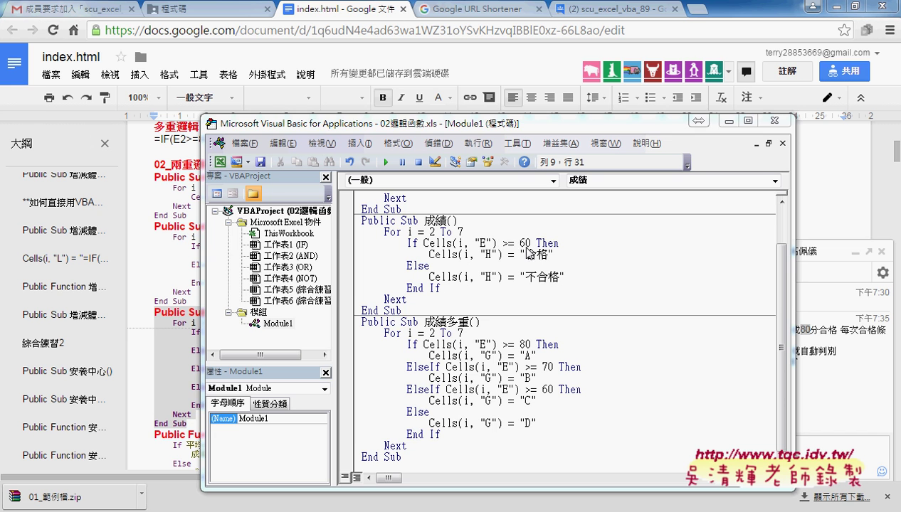
Open an indented blank line beneath the Public Sub 成績() header
double_click(531, 245)
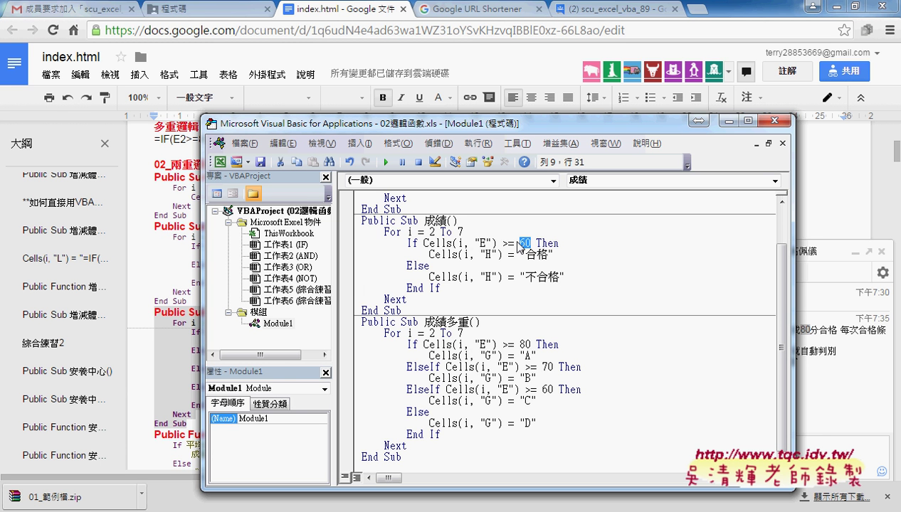
left_click(499, 223)
key("Return")
key("Return")
key("Up")
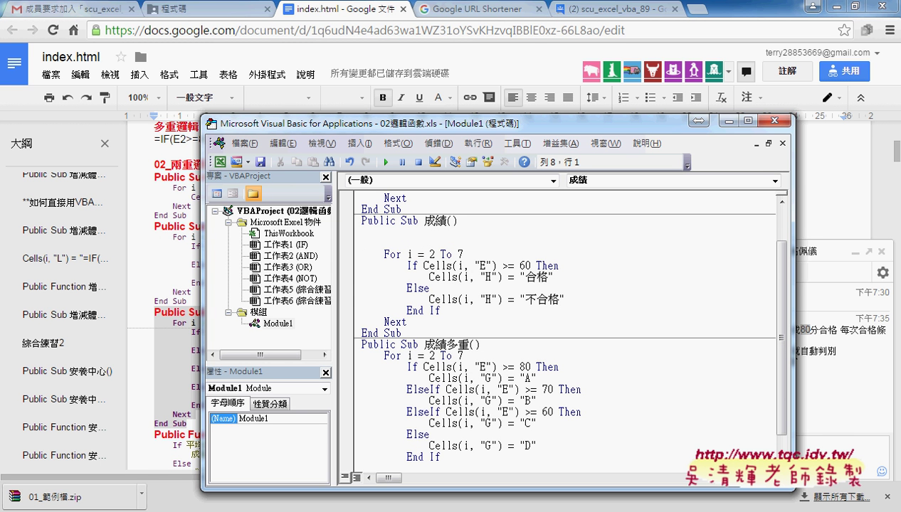
key("Tab")
Type x=inputbox("合格分數?") on the new line, entering the Chinese prompt with the IME
type("x")
type("=")
type("i")
type("np")
type("ut")
type("box")
type("(")
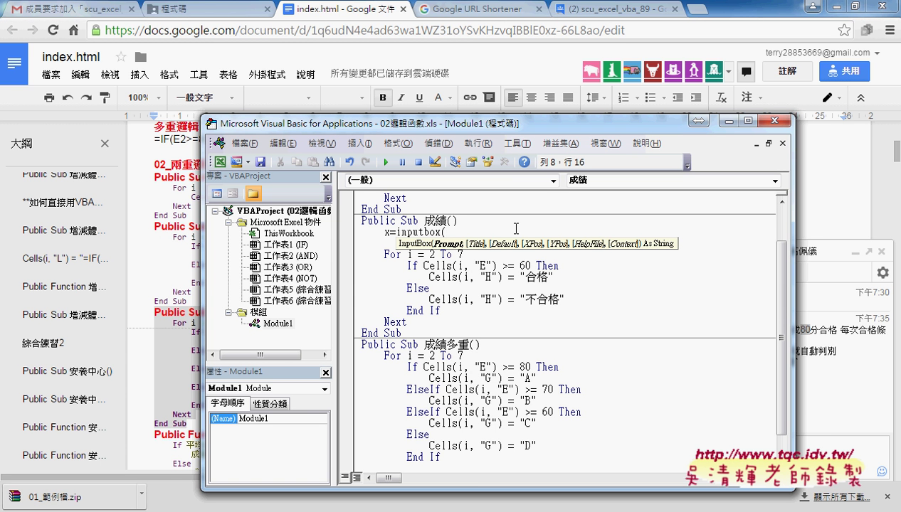
type("\"")
key("Escape")
type("和分")
type("數")
key("Left")
key("Left")
key("BackSpace")
type("合格分數")
type("?\"")
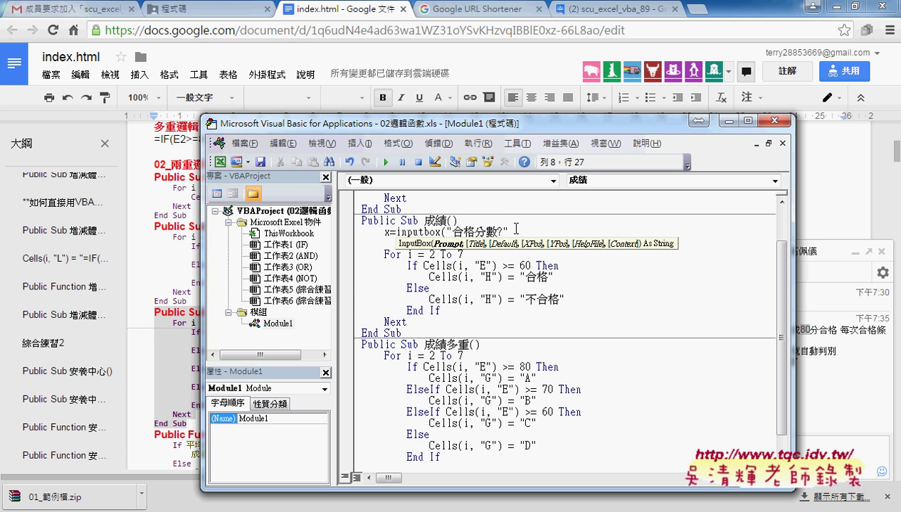
type(")")
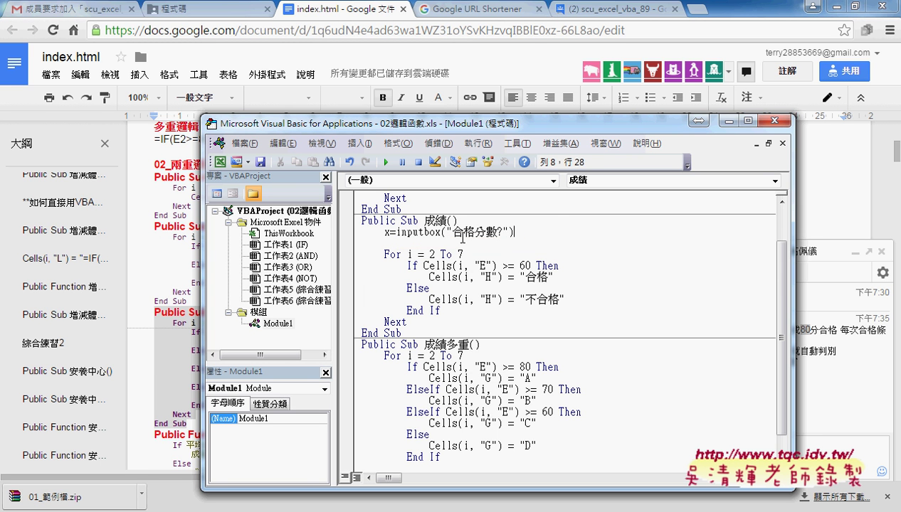
Commit the x = InputBox("合格分數?") line so the editor auto-formats it
left_click_drag(452, 232, 504, 231)
left_click(463, 277)
left_click(439, 232)
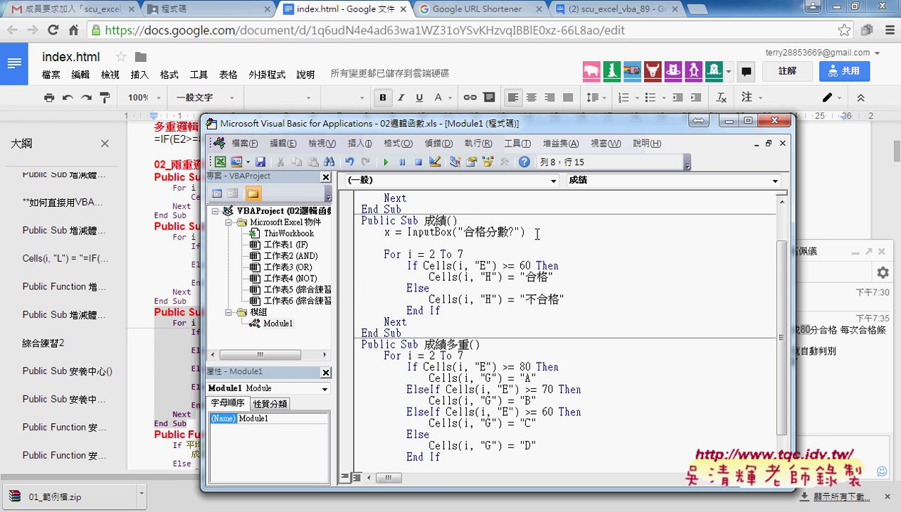
double_click(387, 232)
Replace 60 with x in the If Cells(i, "E") >= 60 comparison
left_click_drag(519, 265, 529, 265)
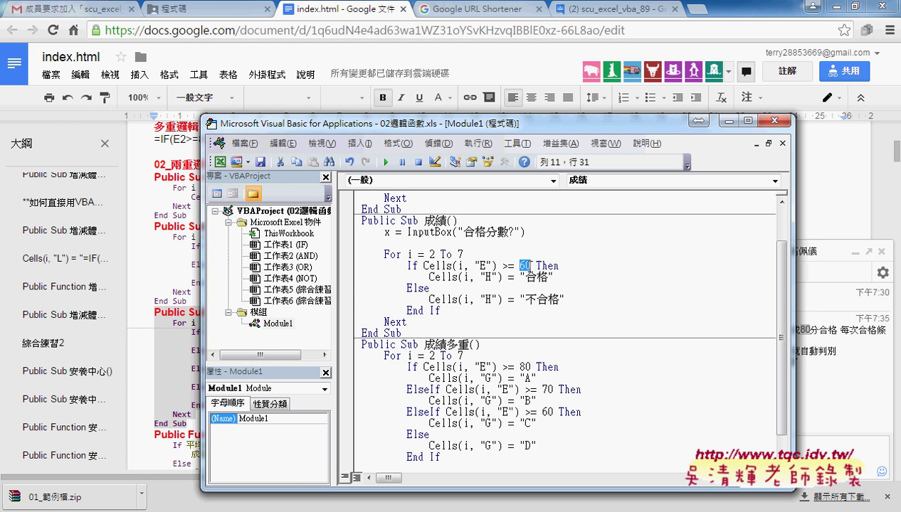
type("x")
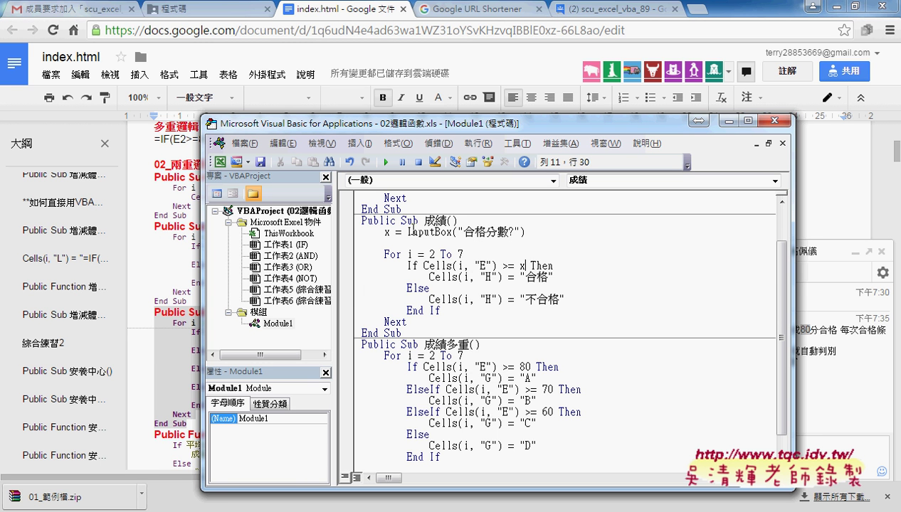
left_click_drag(407, 232, 452, 232)
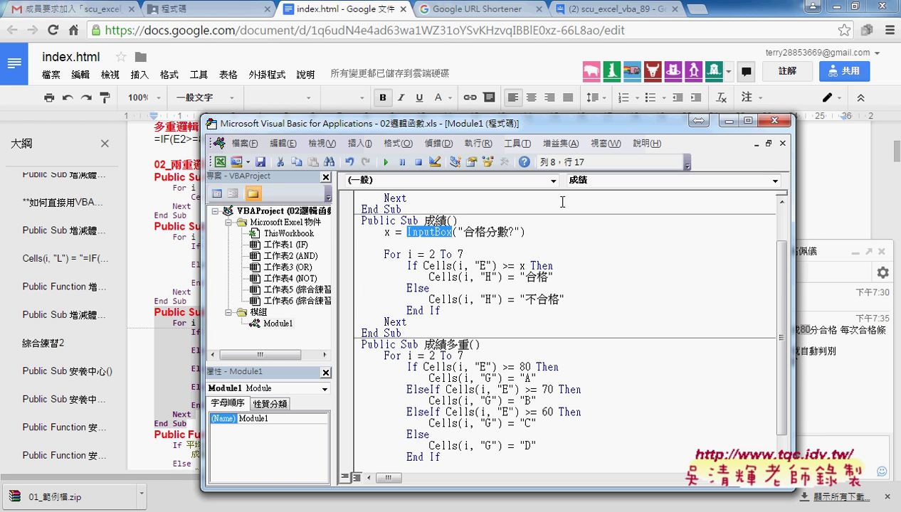
left_click(839, 14)
Move the browser and code editor aside to bring the Excel worksheet into view
left_click(839, 14)
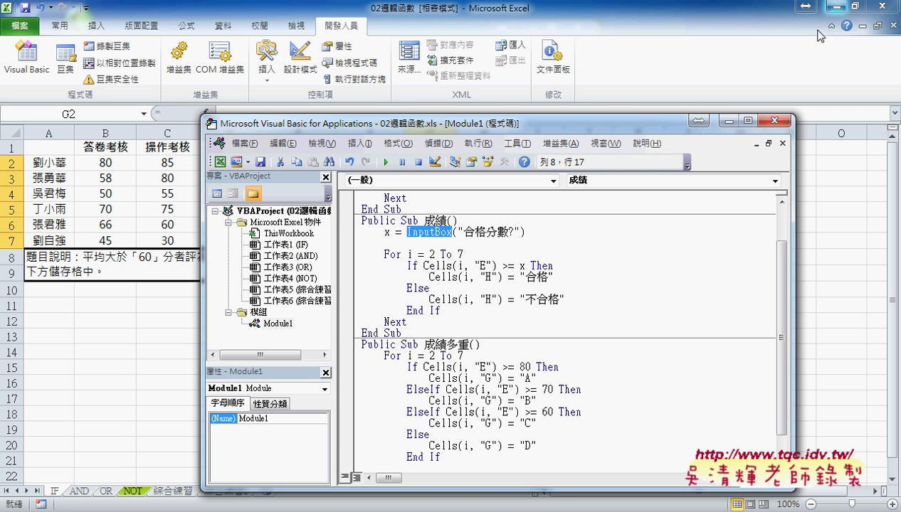
left_click(536, 284)
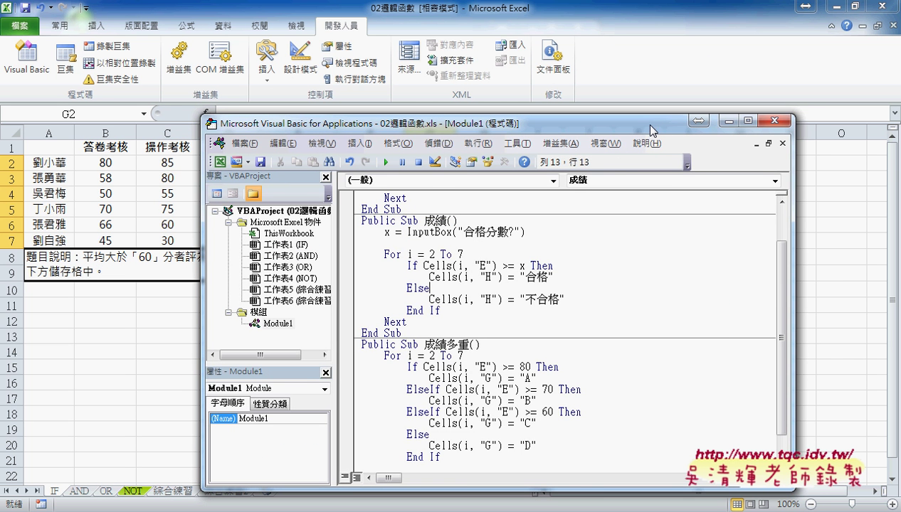
left_click_drag(648, 124, 687, 248)
left_click(688, 177)
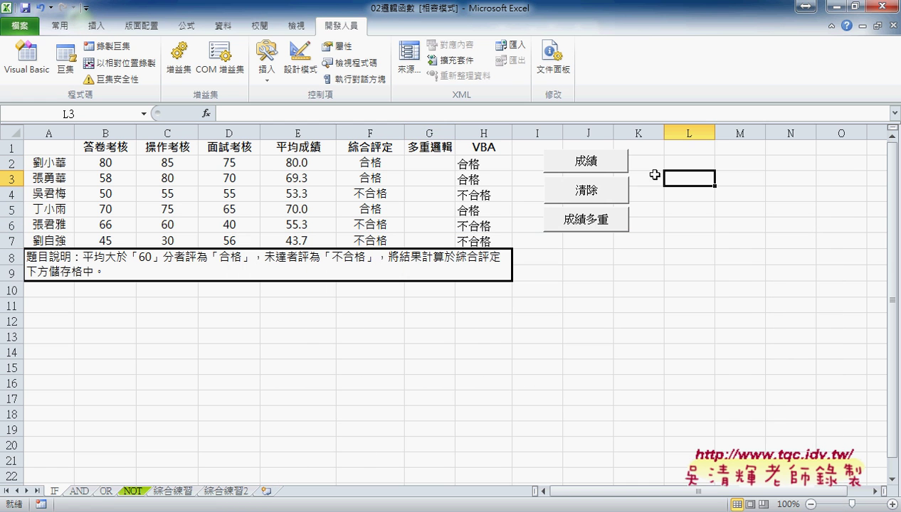
Clear the old results with 清除, then run 成績 with 80 as the passing score
left_click(585, 194)
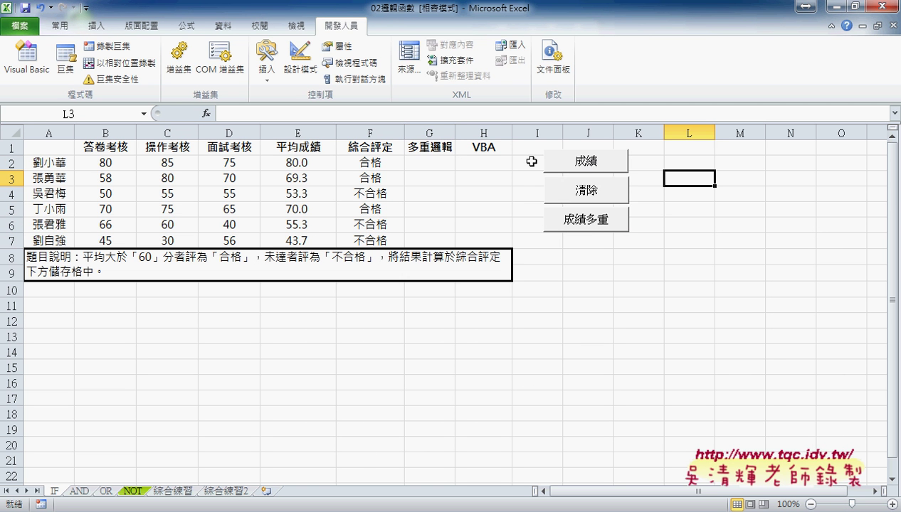
left_click(585, 162)
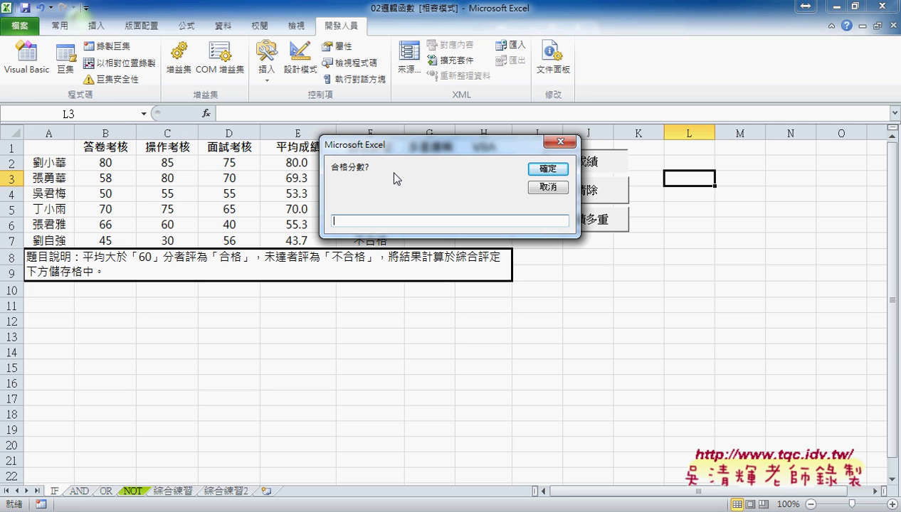
type("80")
left_click(554, 171)
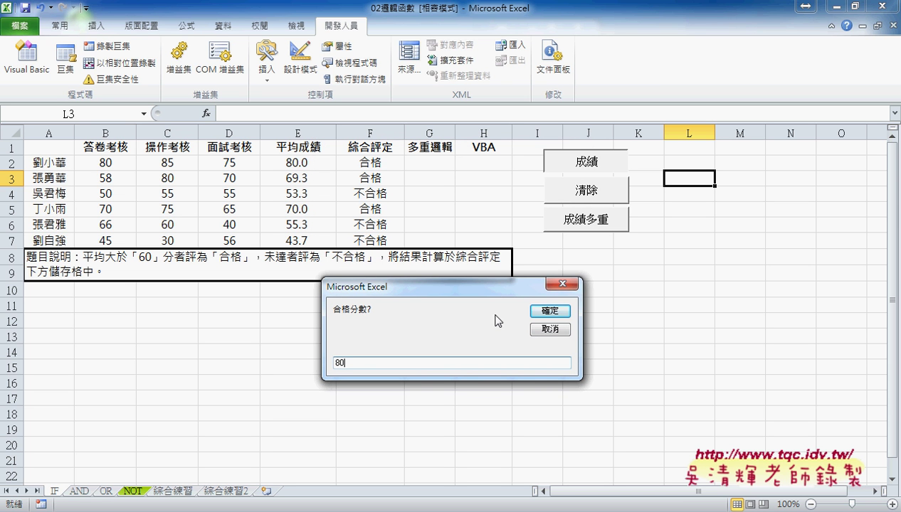
left_click(547, 314)
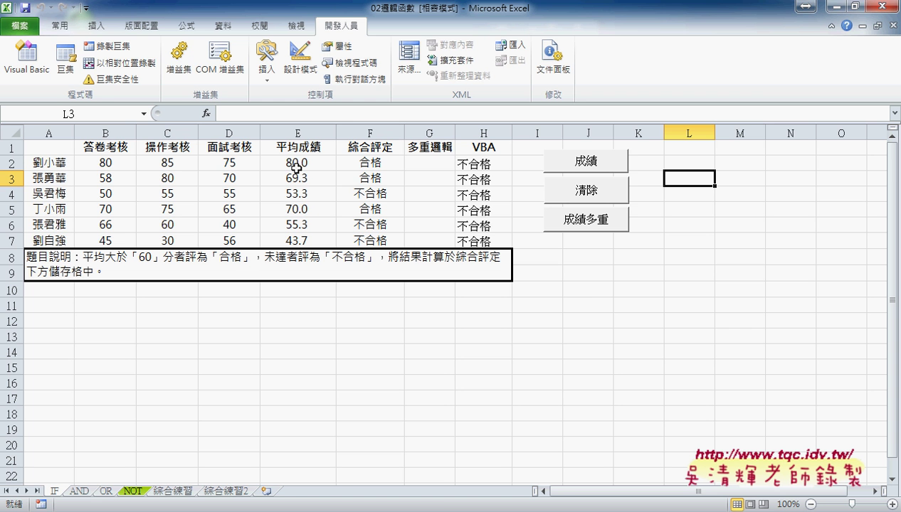
mouse_move(345, 466)
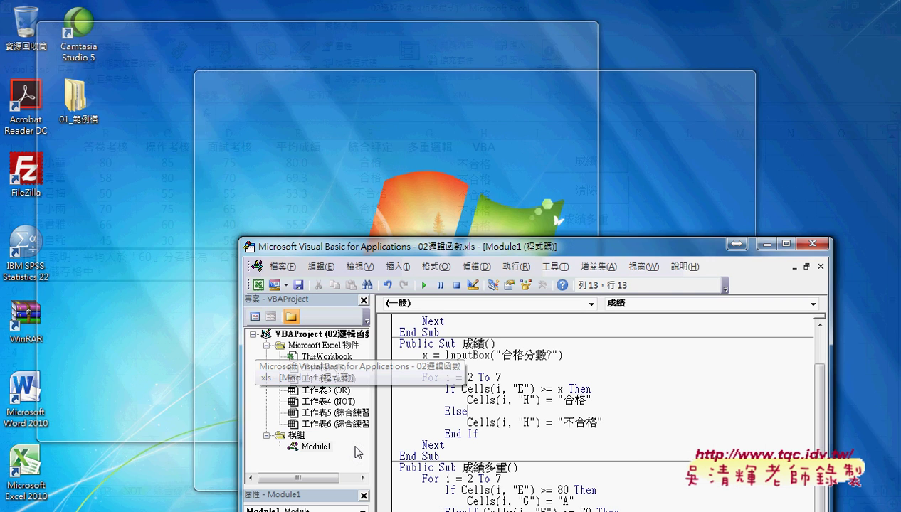
left_click(355, 452)
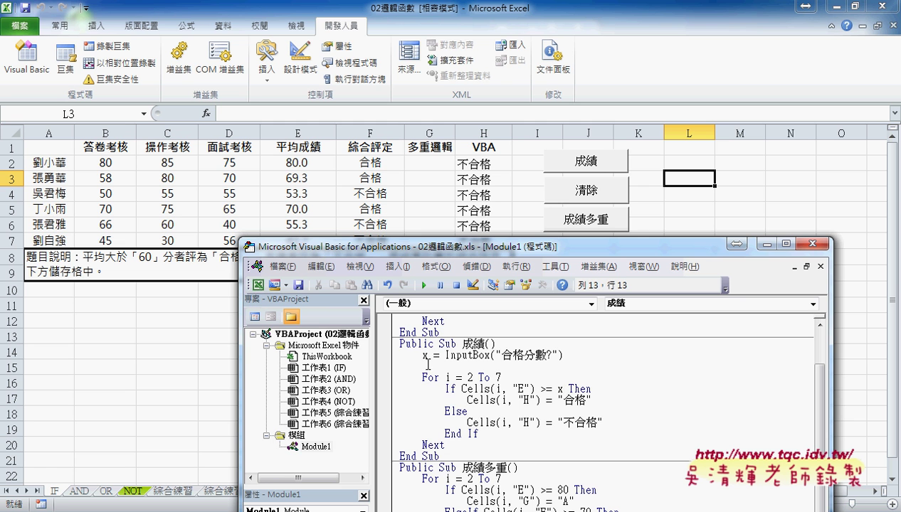
left_click(385, 389)
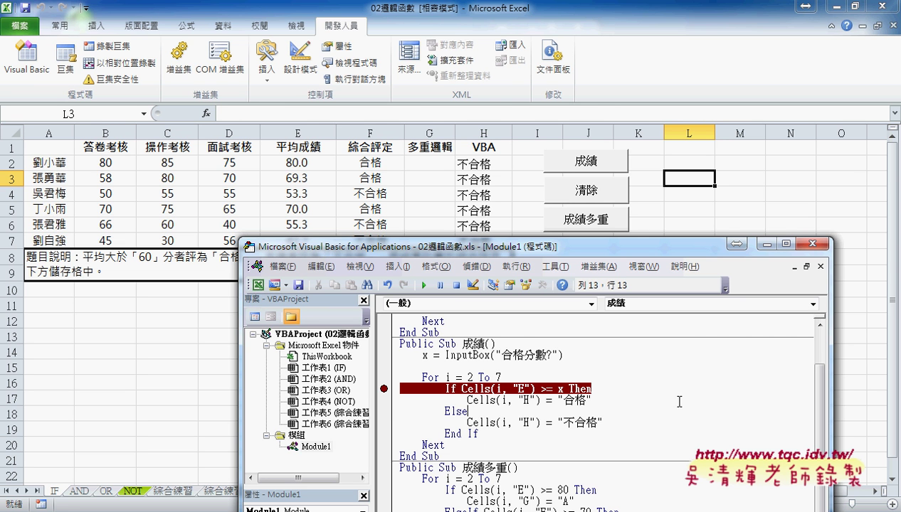
left_click(588, 191)
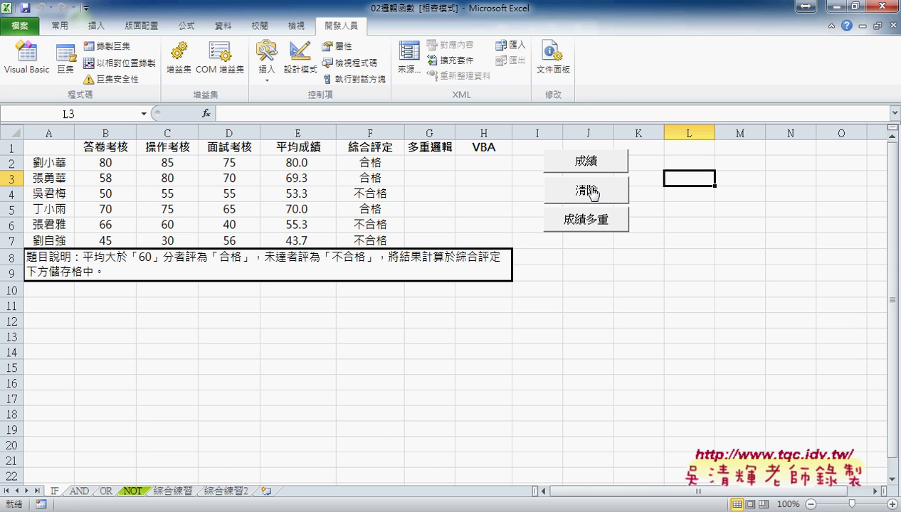
left_click(585, 163)
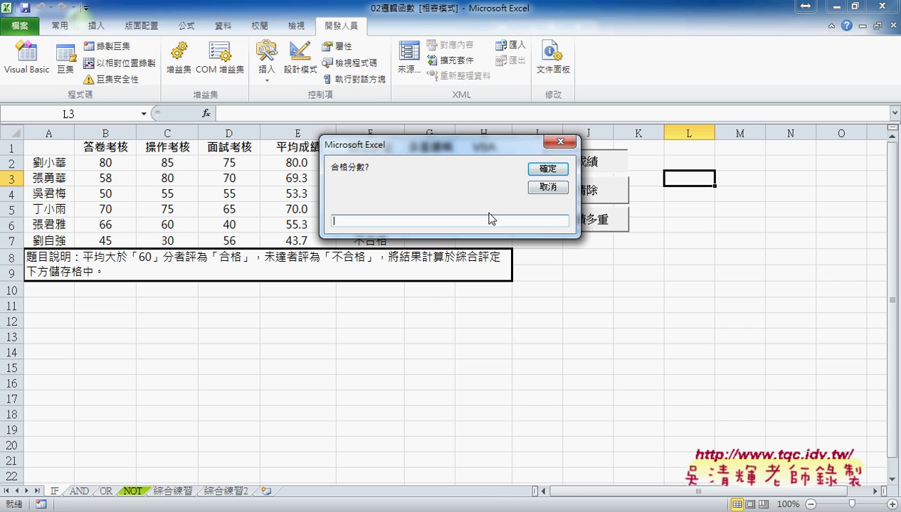
type("80")
left_click(542, 169)
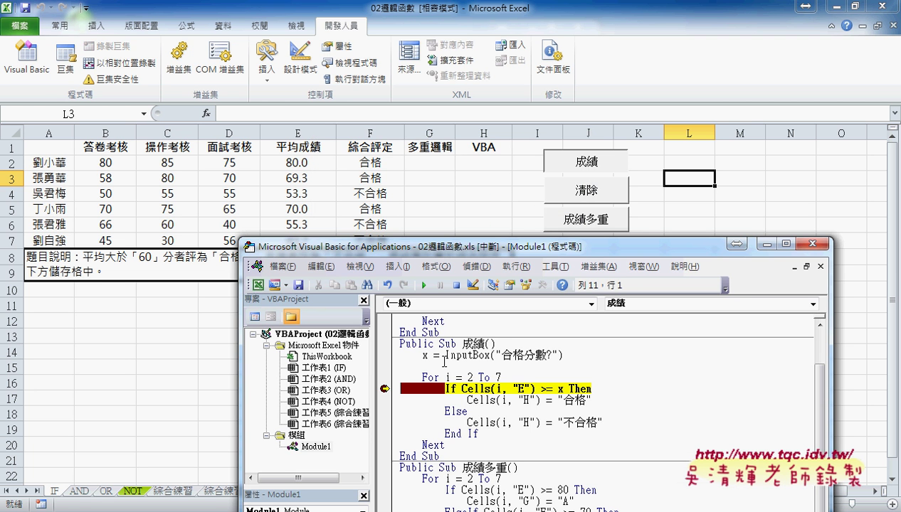
mouse_move(425, 355)
mouse_move(481, 390)
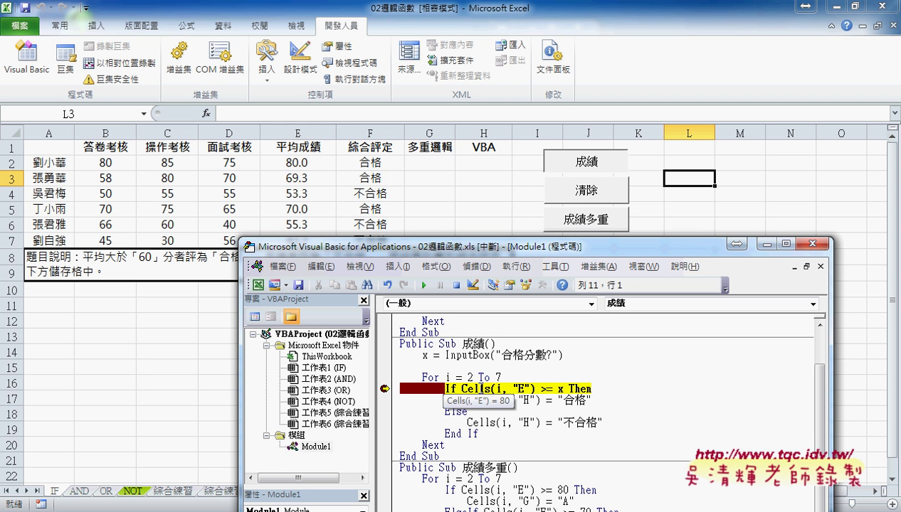
mouse_move(561, 389)
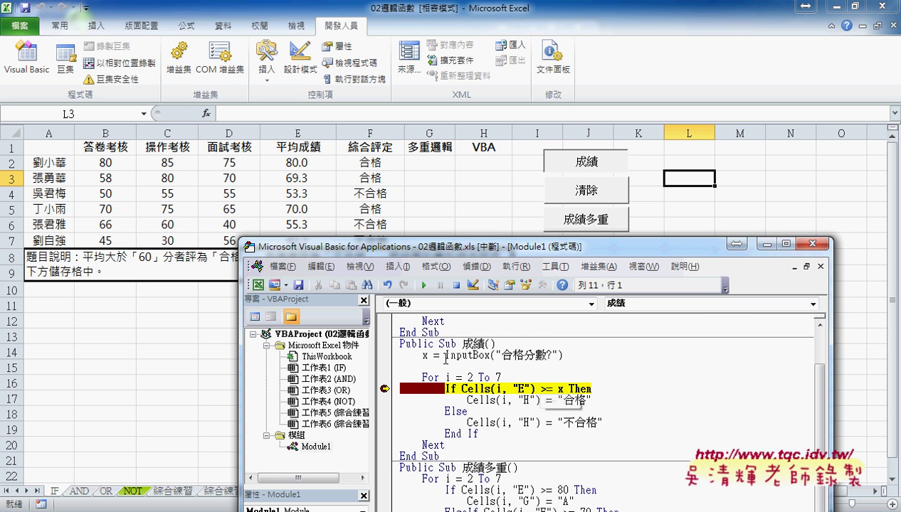
Wrap the InputBox call in cint() so the line reads x = cint(InputBox("合格分數?"))
left_click(445, 354)
left_click_drag(445, 355, 564, 354)
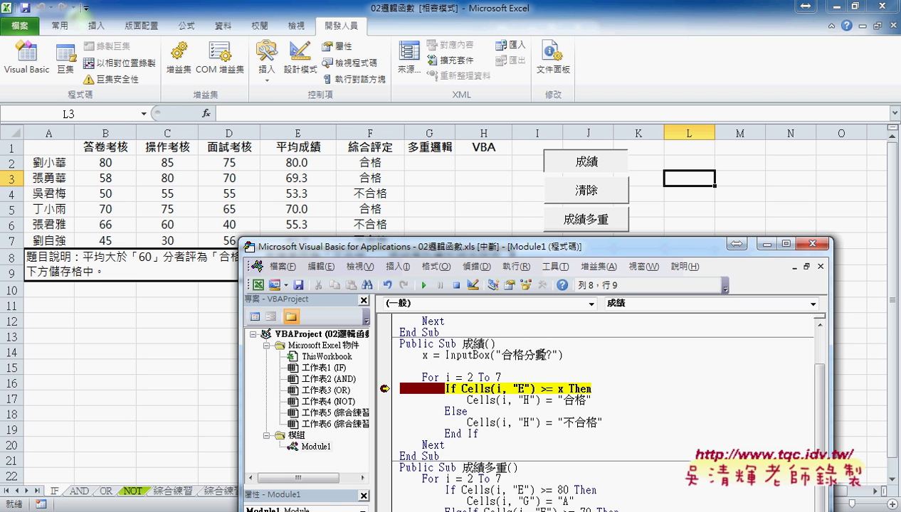
type("c")
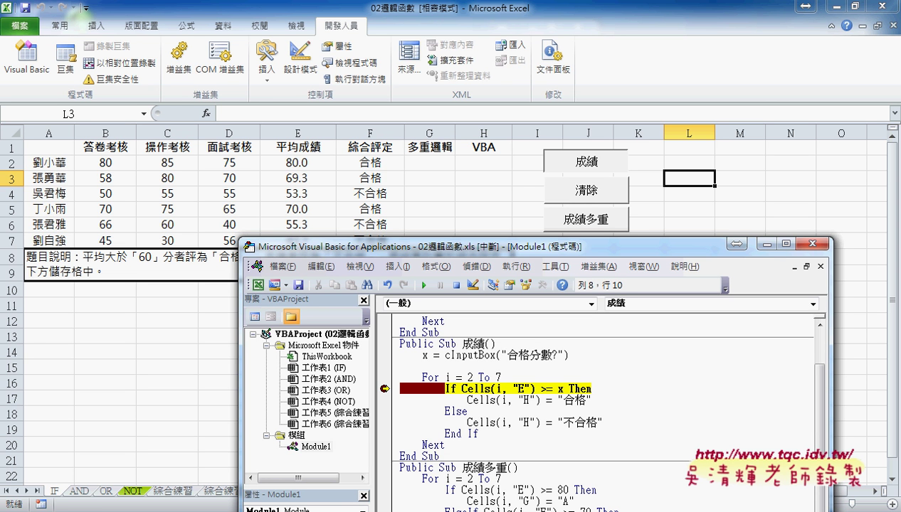
type("in")
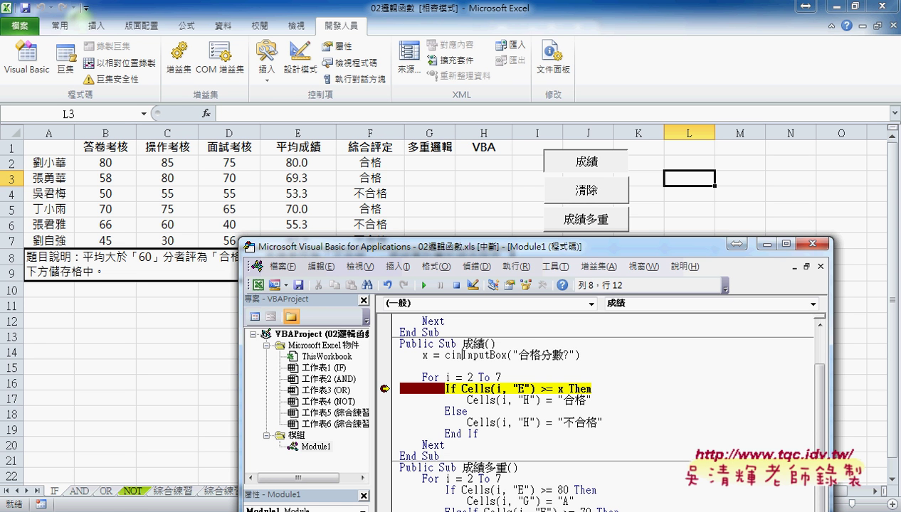
type("t")
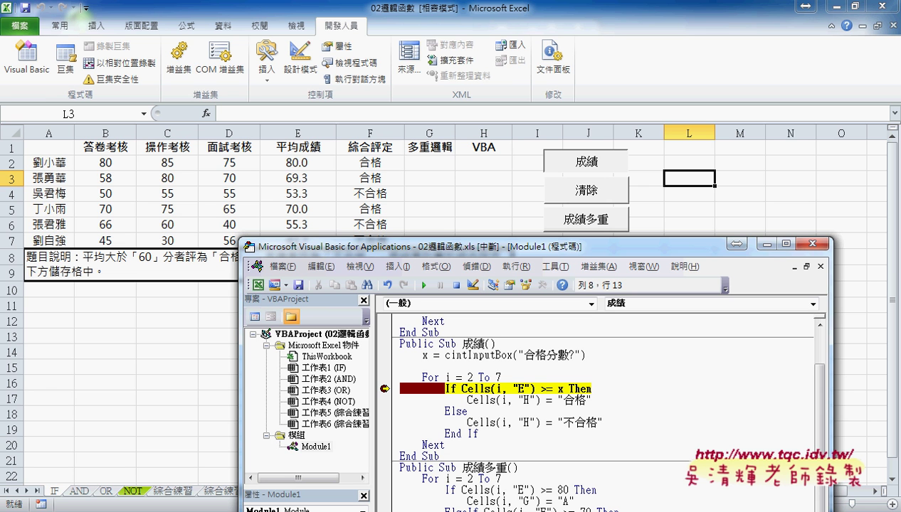
type("(")
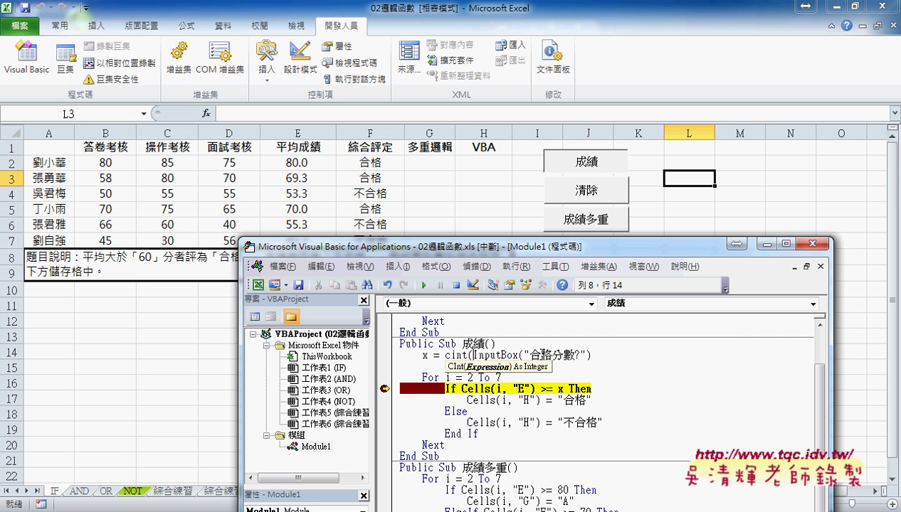
key("End")
type(")")
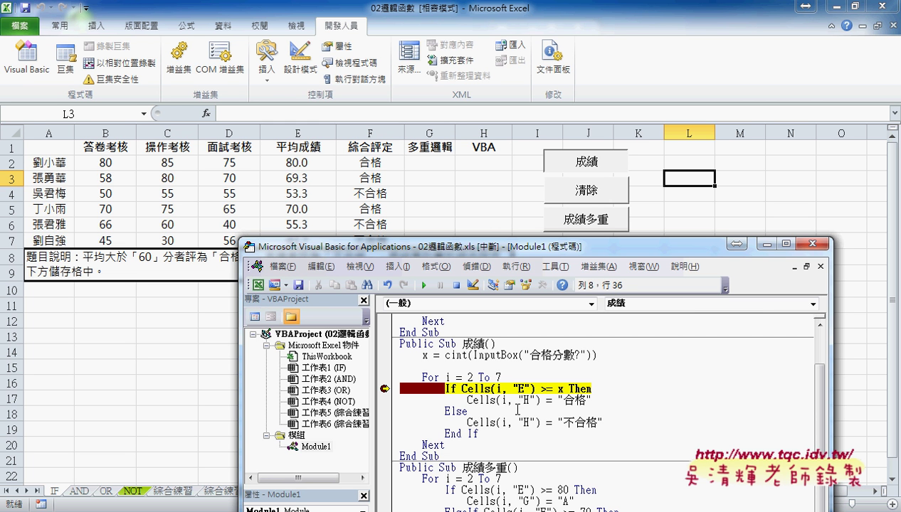
Toggle the If-line breakpoint off and on twice, leaving it set
left_click(384, 389)
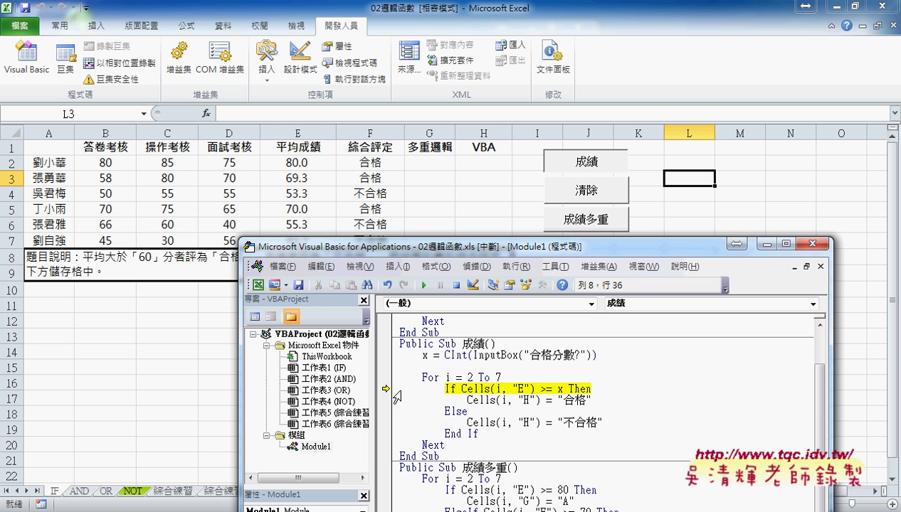
left_click(382, 389)
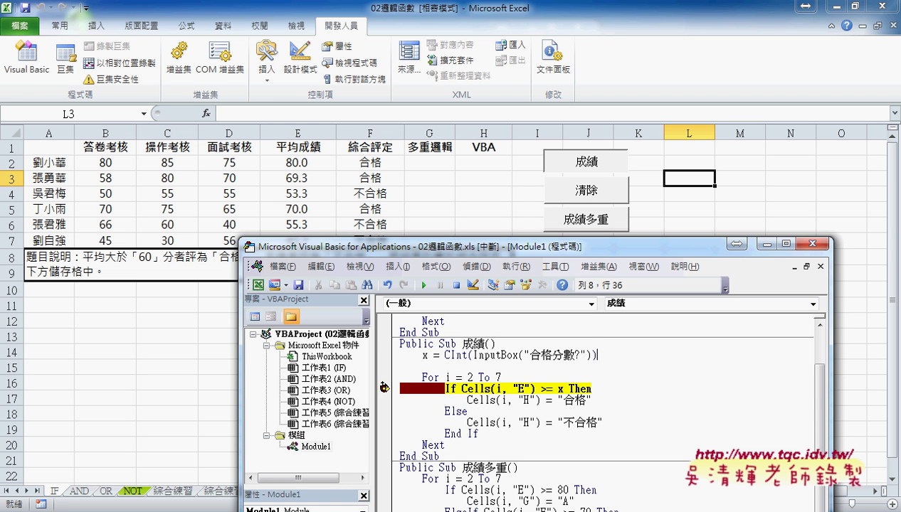
left_click(383, 389)
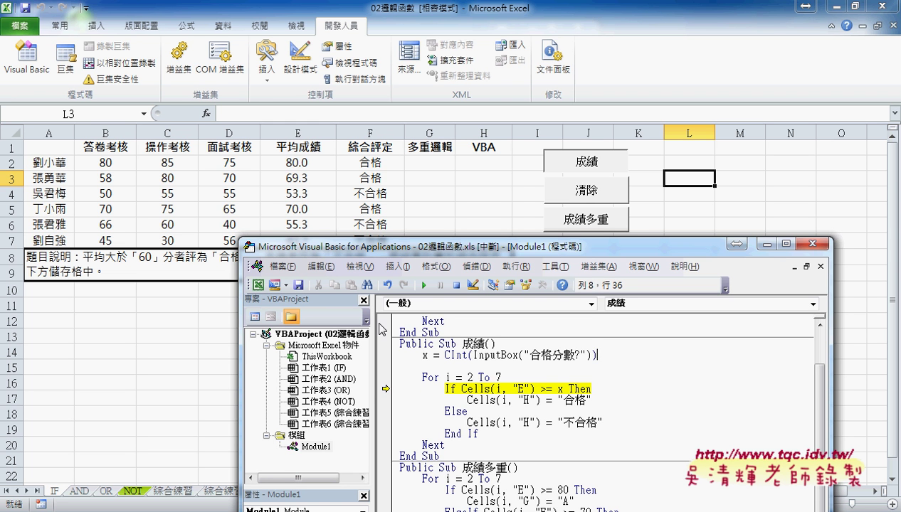
left_click(383, 389)
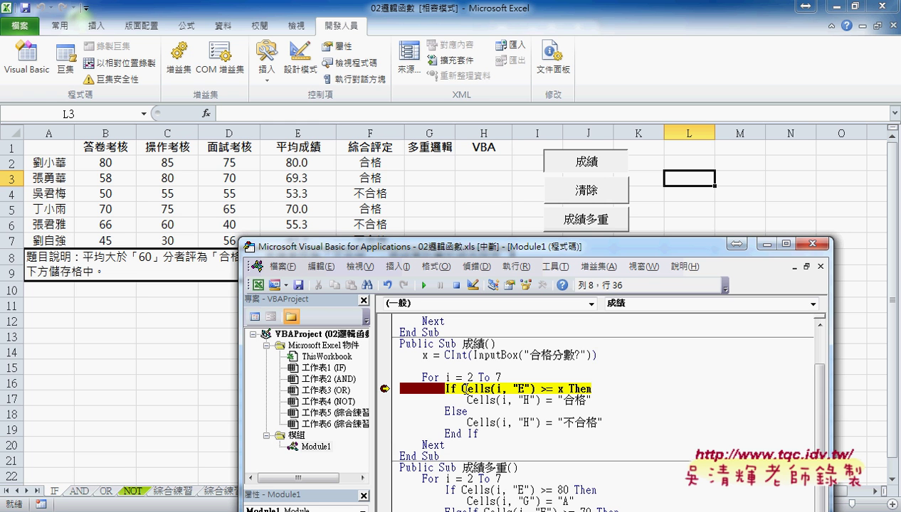
Drag the yellow execution arrow up so the x = CInt line runs next
mouse_move(464, 390)
mouse_move(425, 356)
left_click_drag(385, 388, 384, 351)
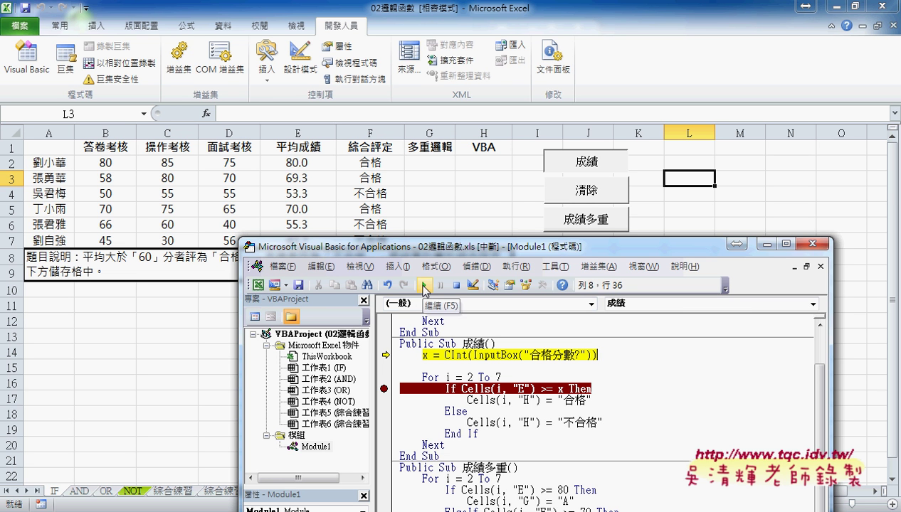
Resume with 80 as the pass score and step twice with F8 until H2 shows 合格
left_click(424, 286)
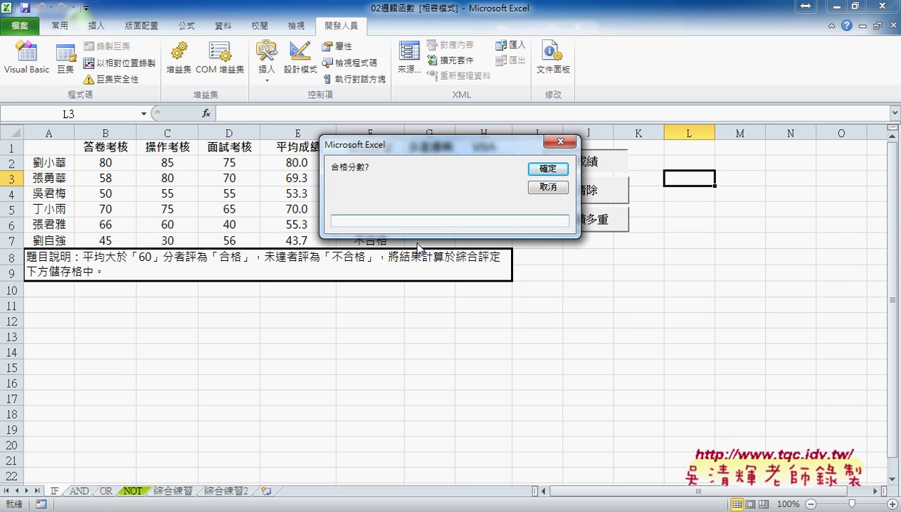
type("80")
left_click(562, 169)
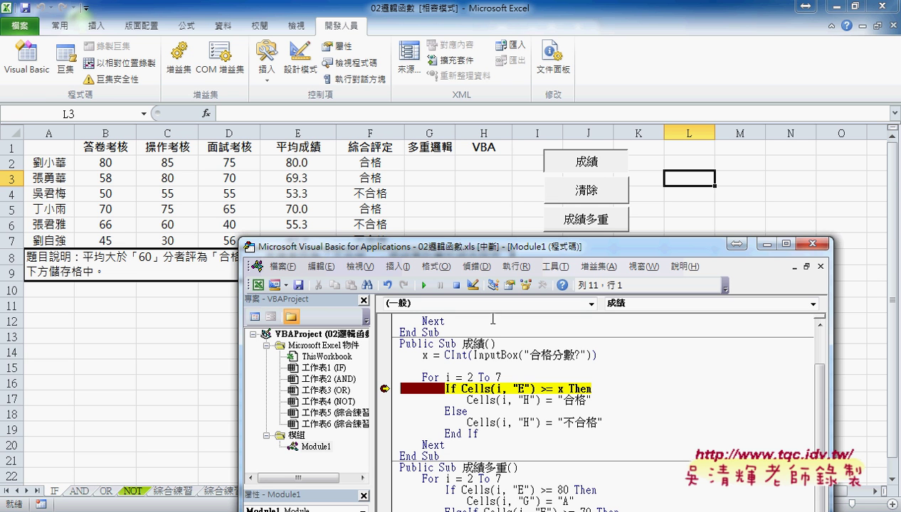
mouse_move(425, 355)
key("F8")
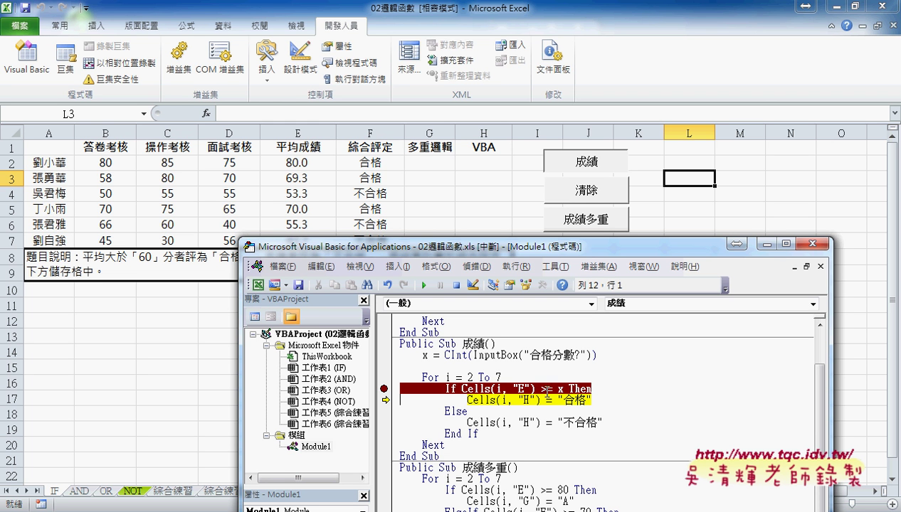
mouse_move(485, 392)
key("F8")
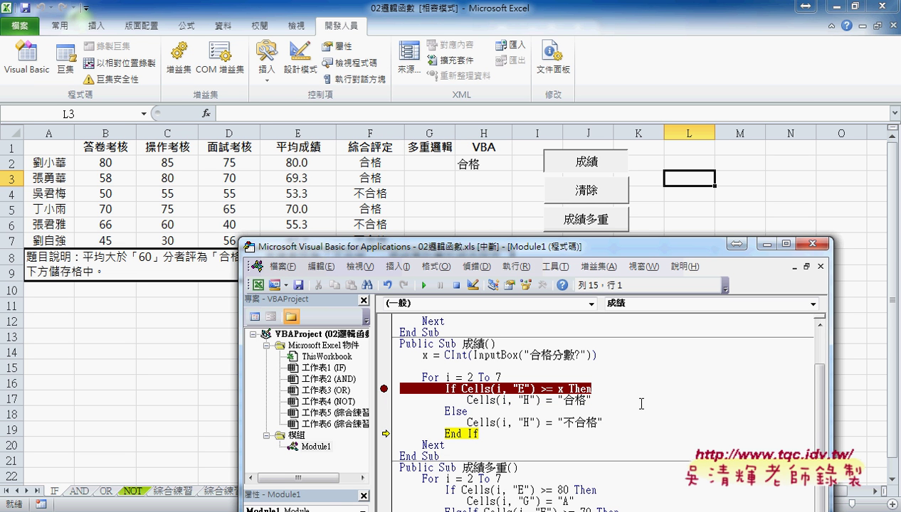
Make the If line the next statement again and remove its breakpoint
left_click(475, 267)
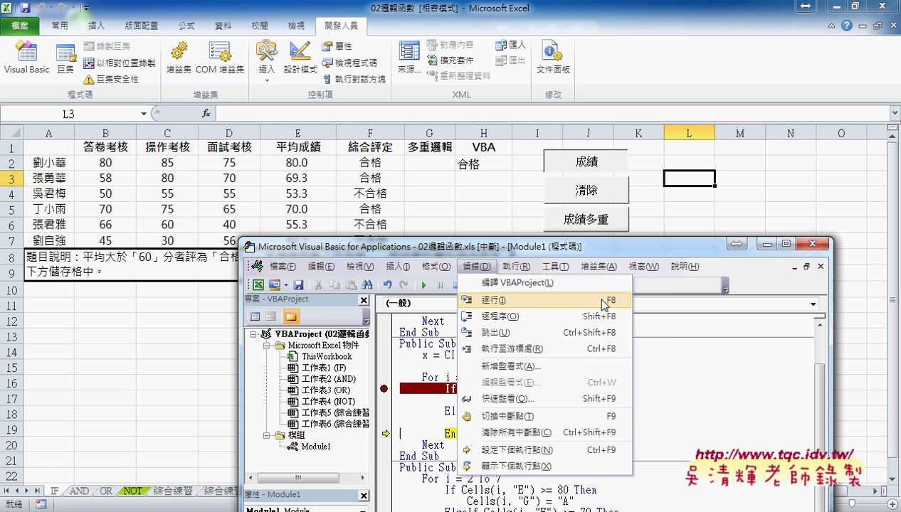
left_click(570, 249)
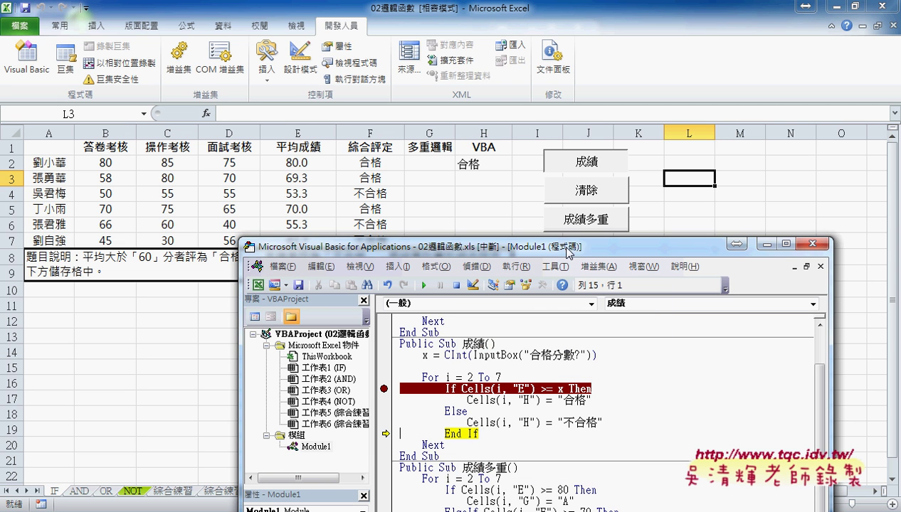
left_click(425, 285)
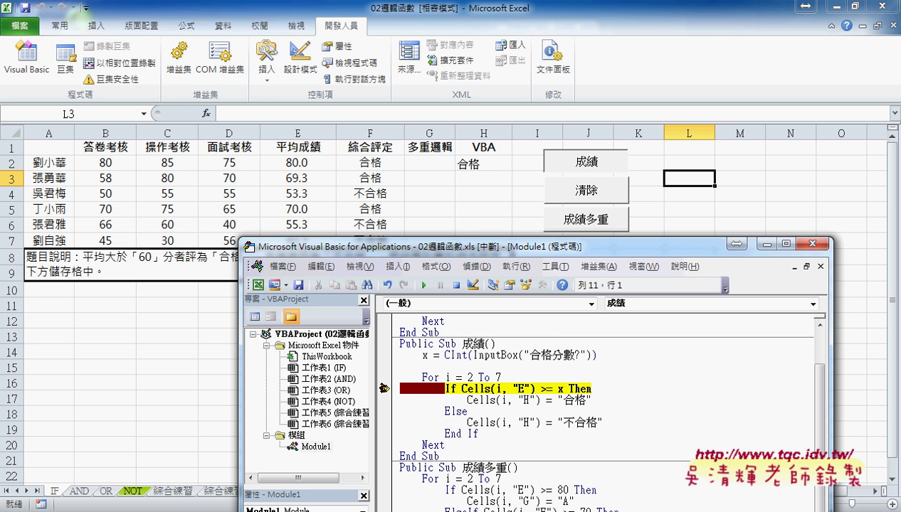
left_click(384, 388)
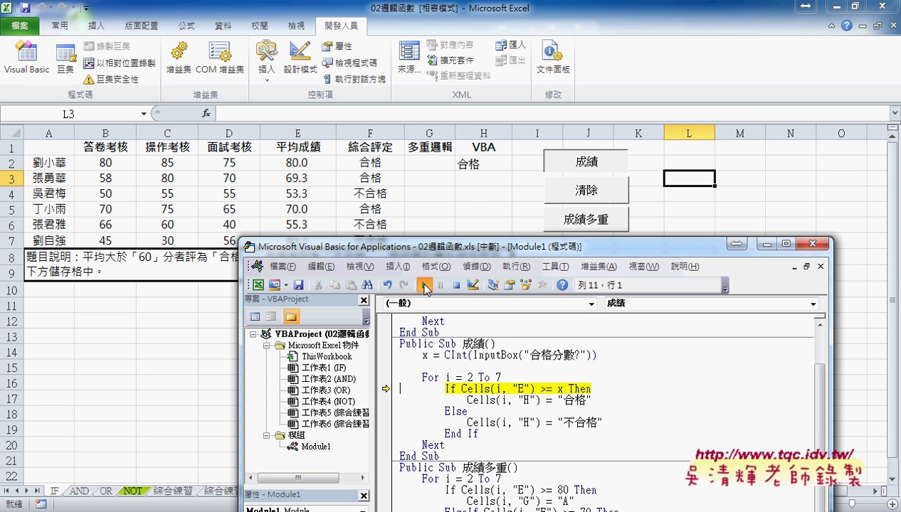
Resume the macro so H2 shows 合格 and H3–H7 show 不合格, then select x on the CInt line
left_click(425, 287)
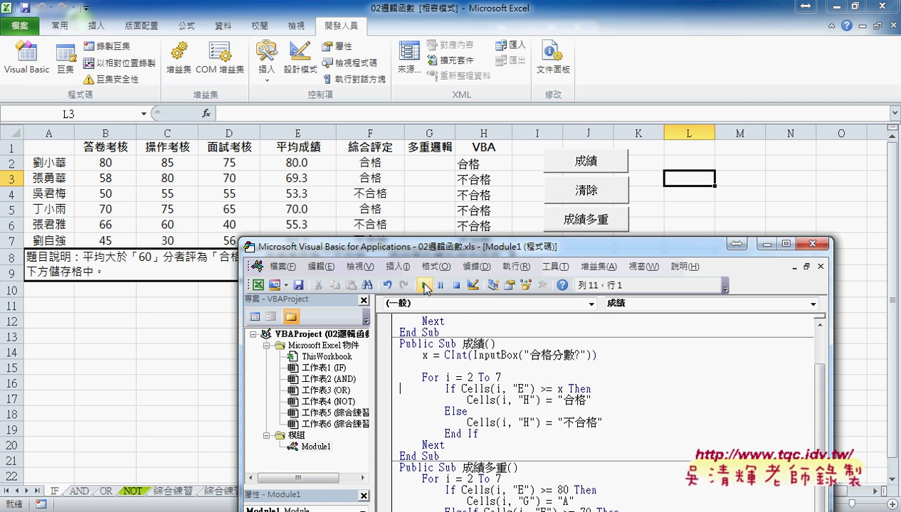
left_click_drag(474, 239, 475, 271)
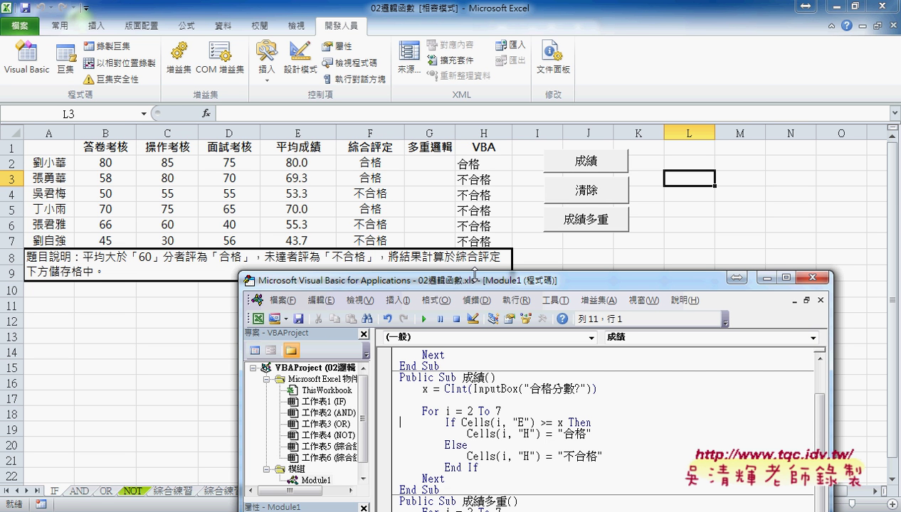
double_click(425, 389)
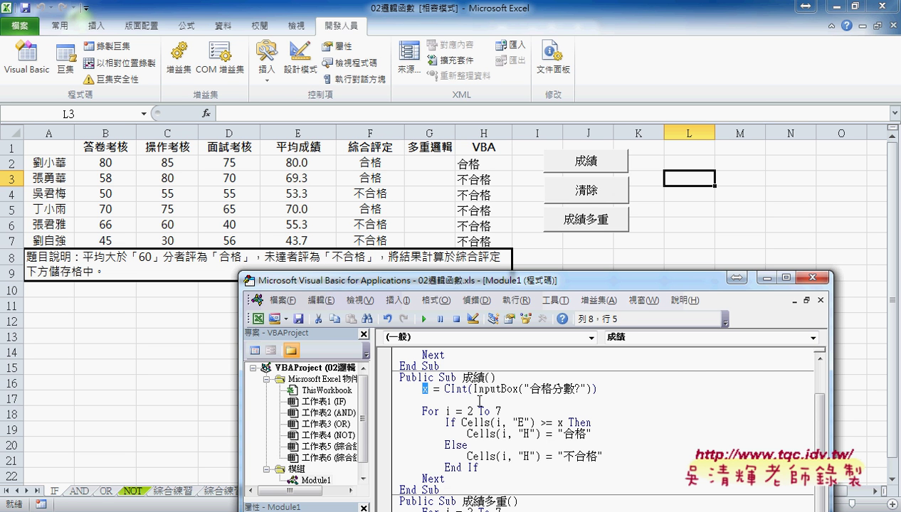